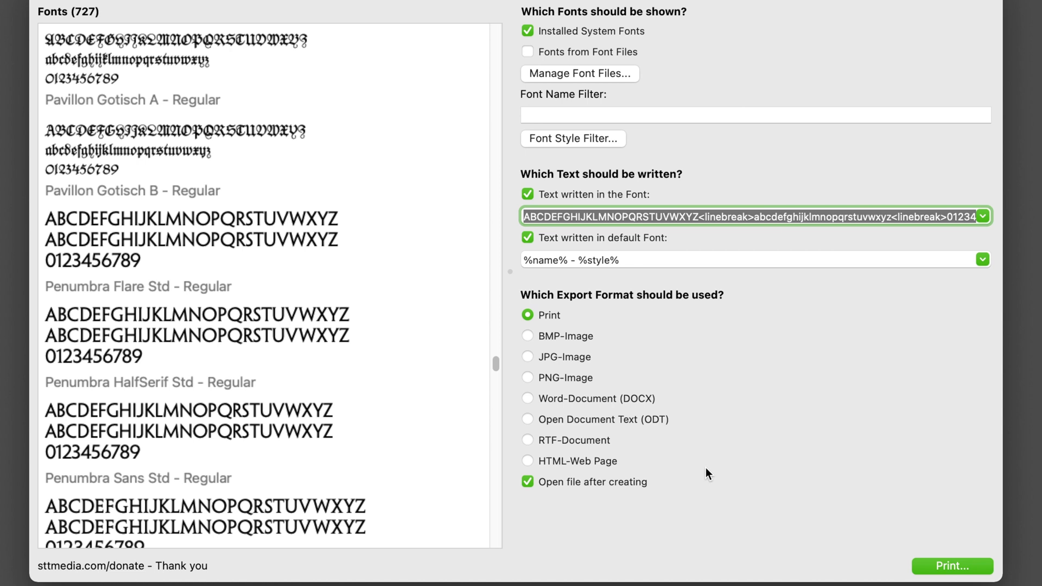
# Switch the font list from installed system fonts to fonts from font files, checking the loaded files.
pyautogui.click(572, 31)
pyautogui.click(549, 53)
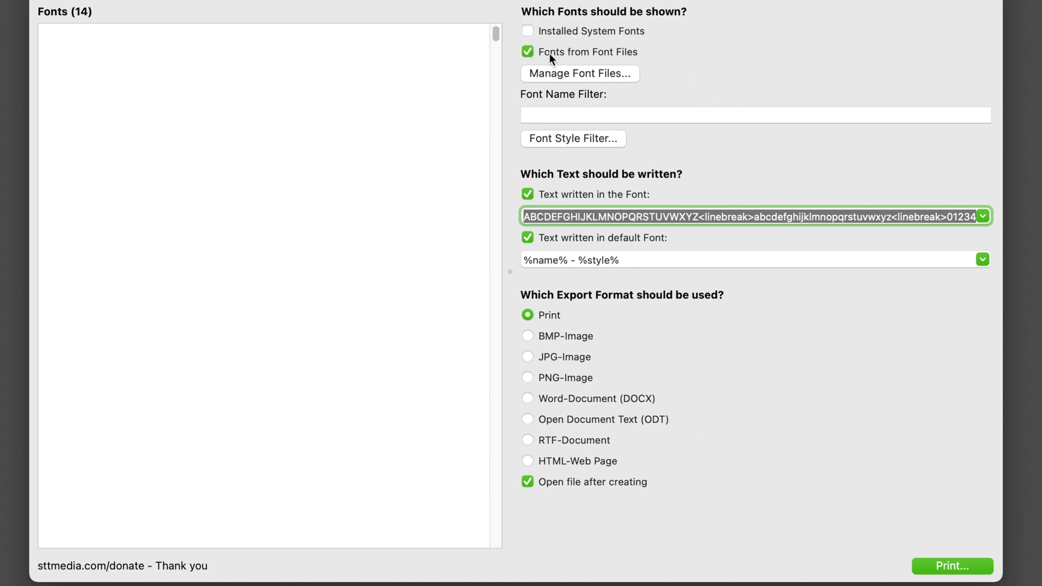
pyautogui.click(585, 76)
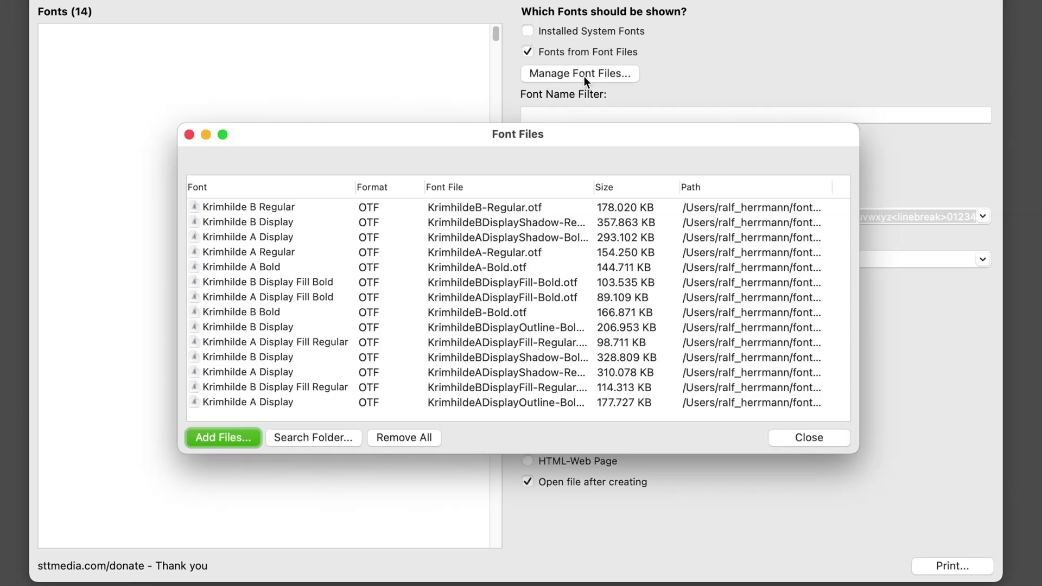
pyautogui.click(796, 438)
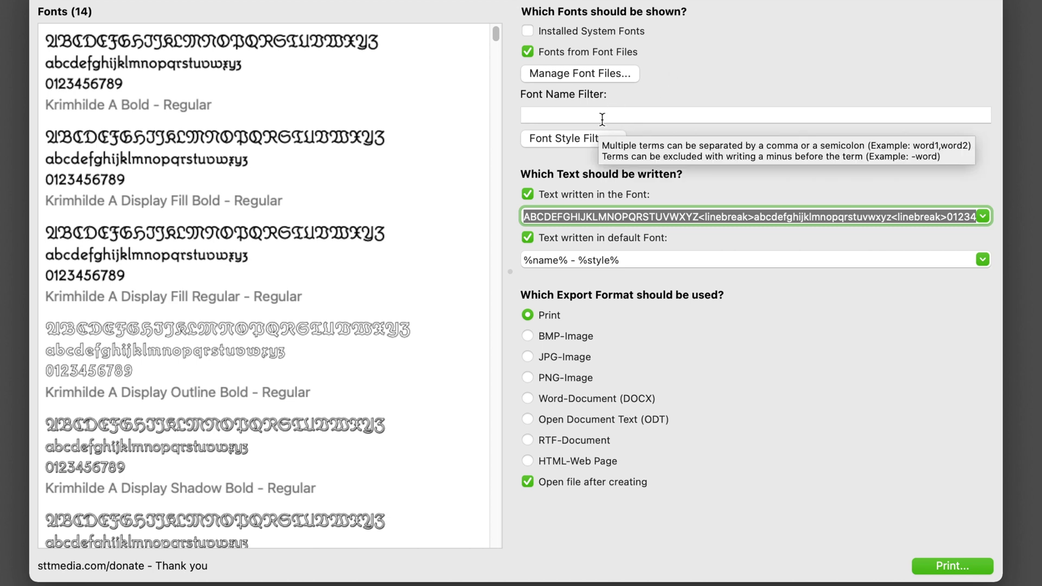
# Add Bold, Italic and Bold Italic to the Font Style Filter.
pyautogui.click(559, 138)
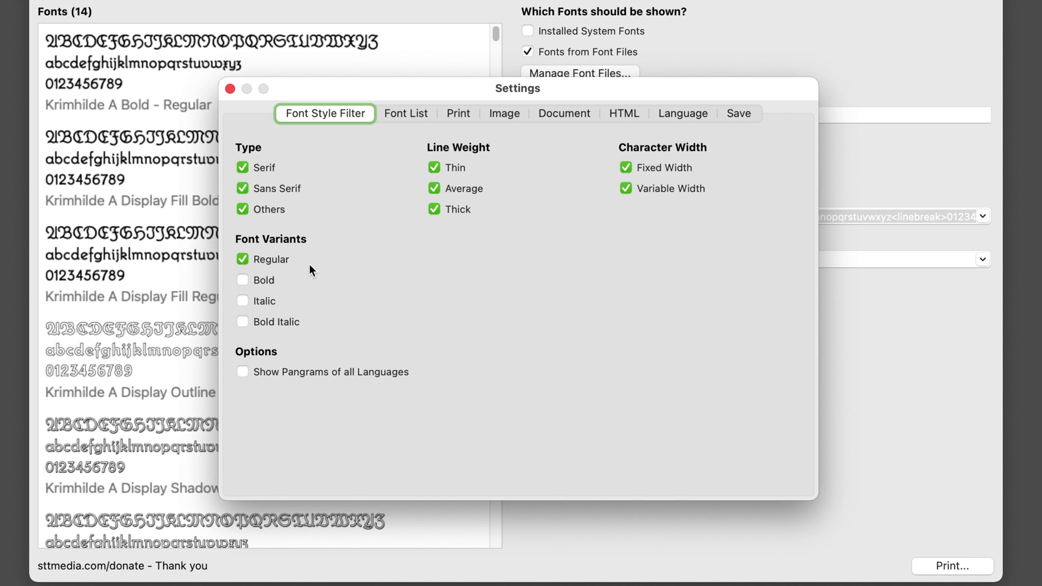
pyautogui.click(266, 280)
pyautogui.click(265, 303)
pyautogui.click(265, 321)
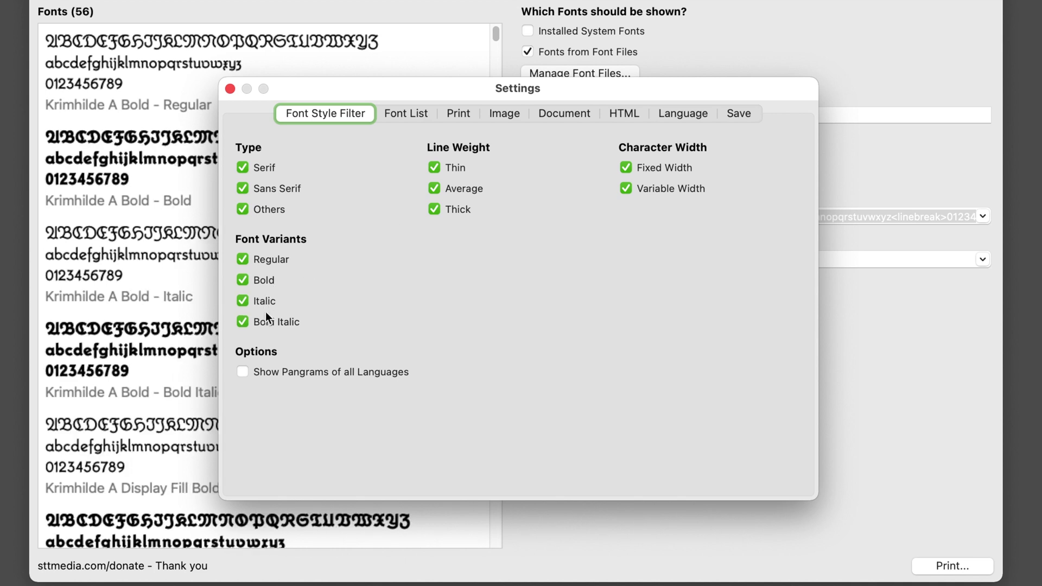
pyautogui.click(230, 89)
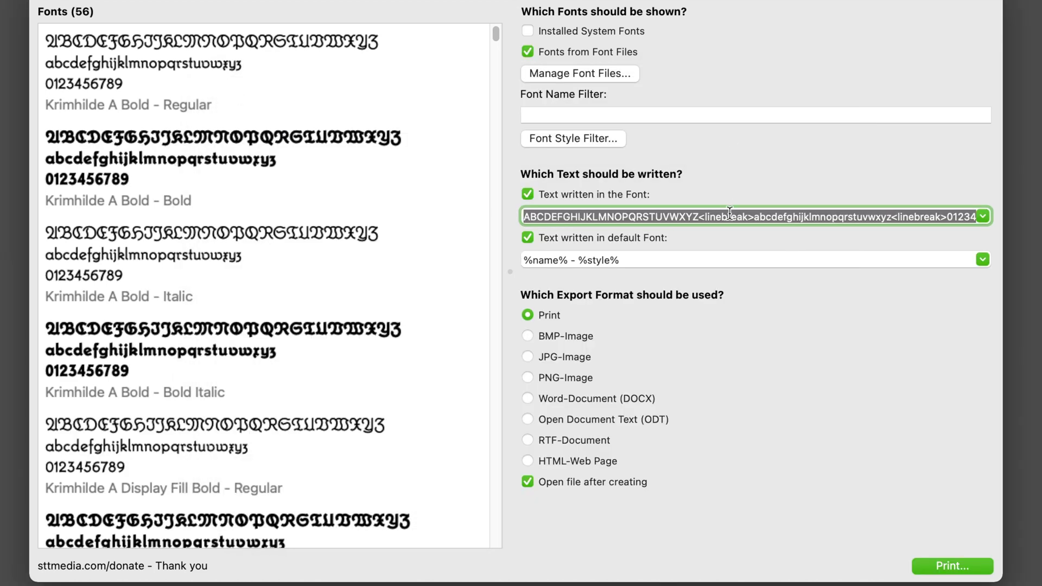
# Use the uppercase and lowercase alphabet with digits preset as the sample text.
pyautogui.click(988, 218)
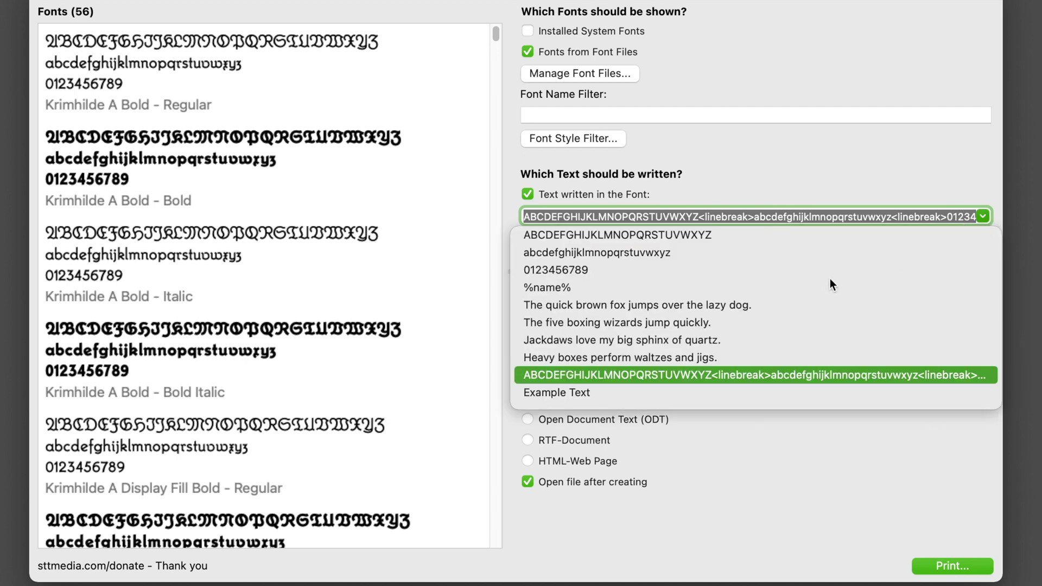
pyautogui.click(584, 285)
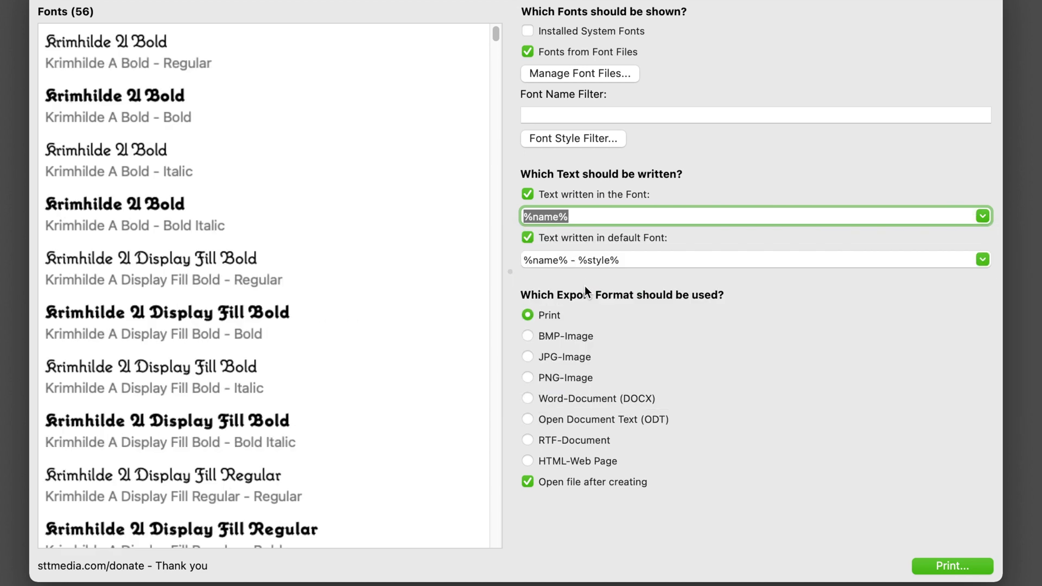
pyautogui.click(981, 217)
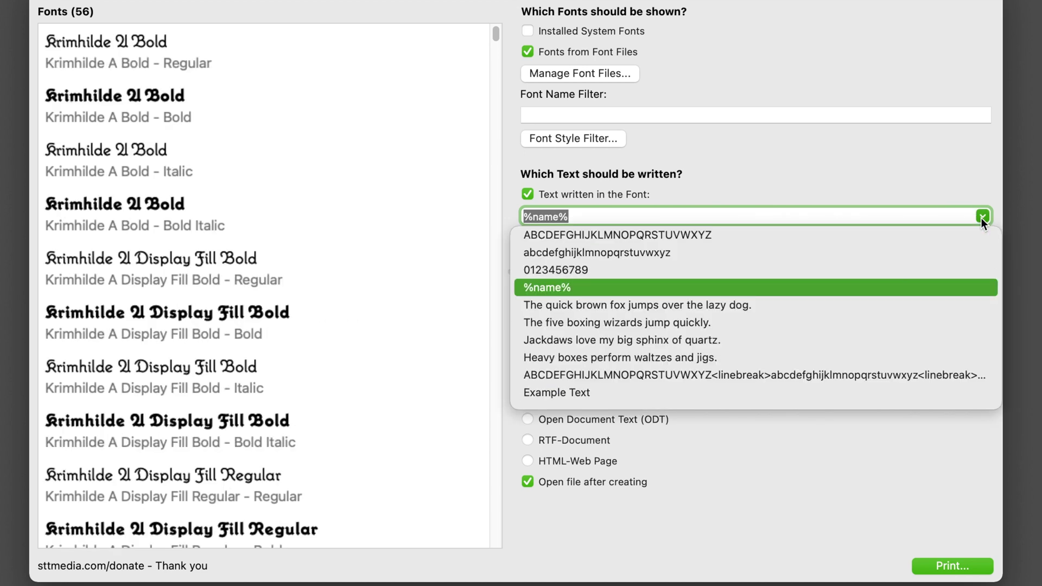
pyautogui.click(734, 376)
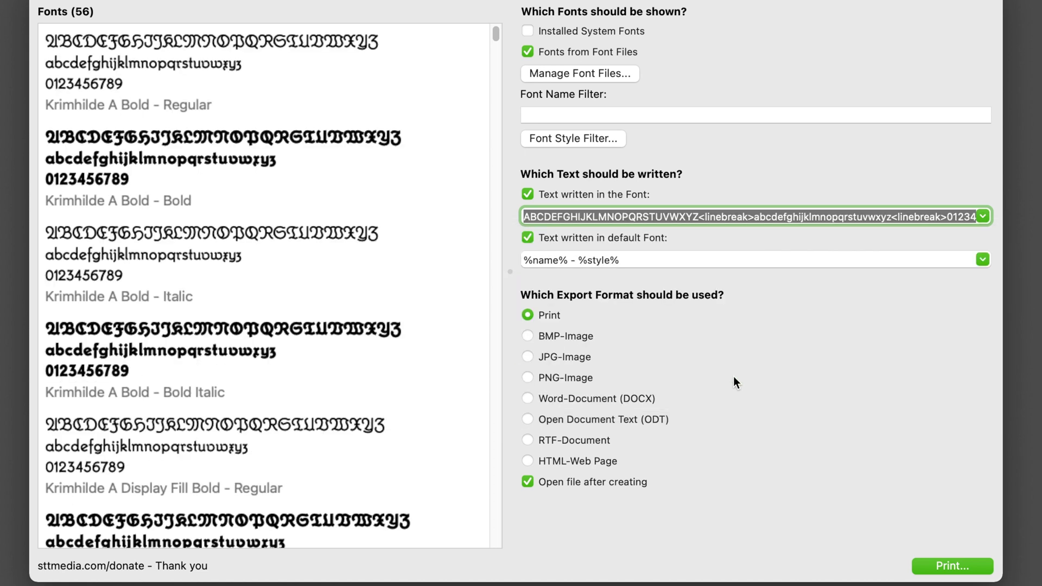
pyautogui.click(963, 220)
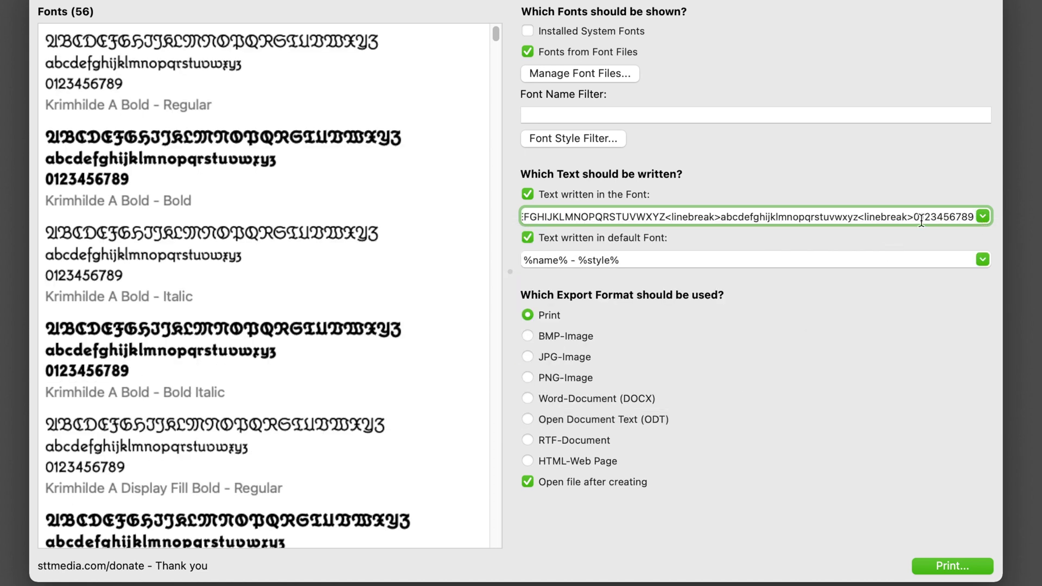
pyautogui.doubleClick(918, 217)
pyautogui.write('äöüß')
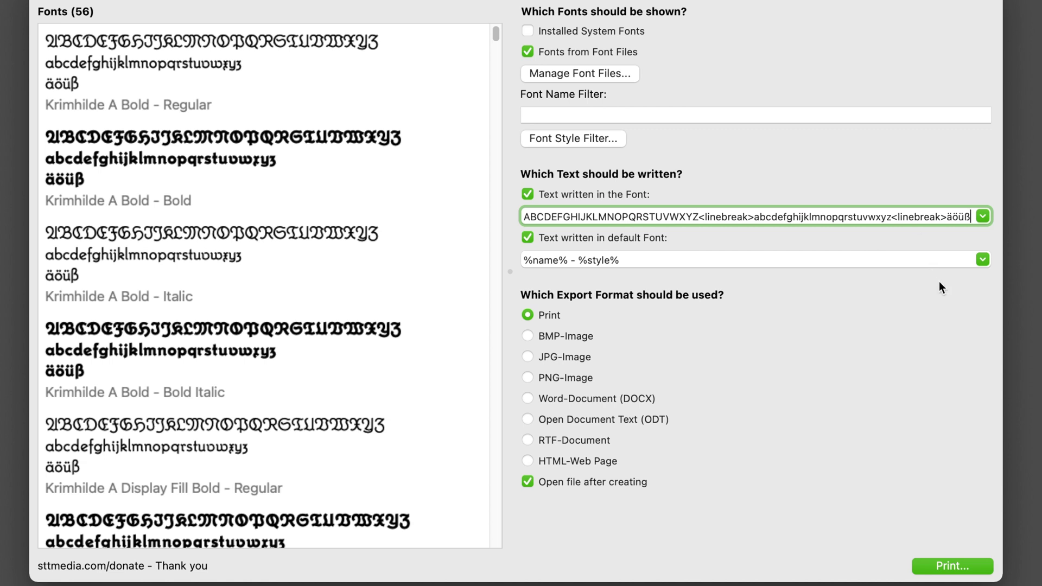
pyautogui.click(982, 261)
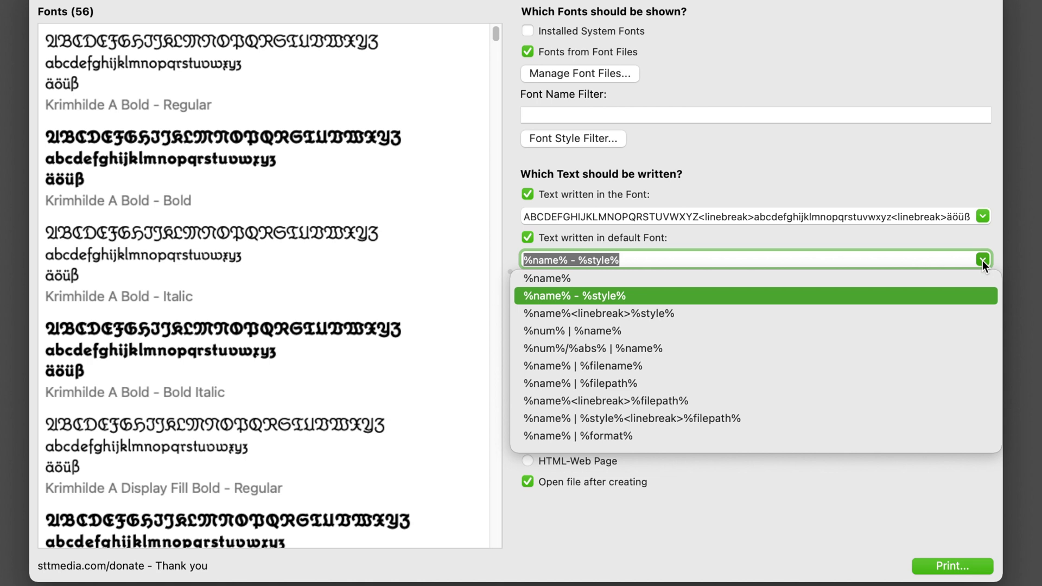
pyautogui.click(878, 233)
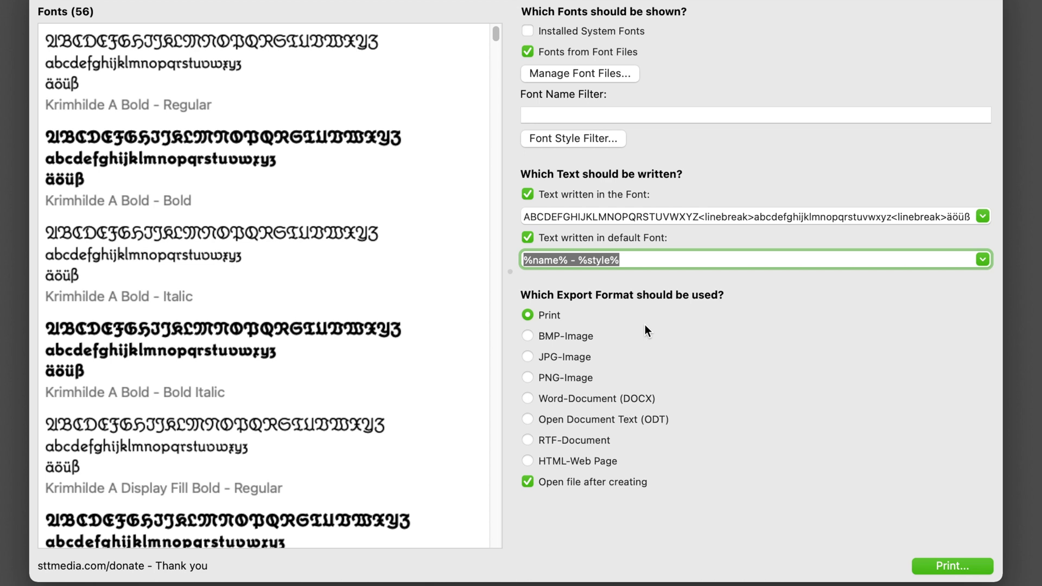
# Print the Krimhilde specimen as a PDF, open it in Preview and scroll through the pages.
pyautogui.click(938, 562)
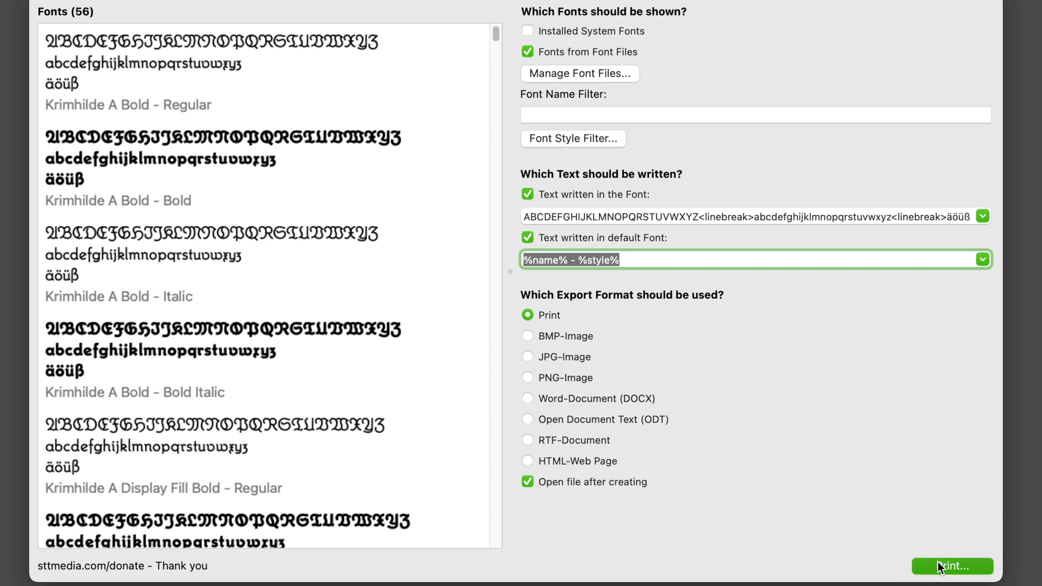
pyautogui.click(585, 372)
pyautogui.click(589, 395)
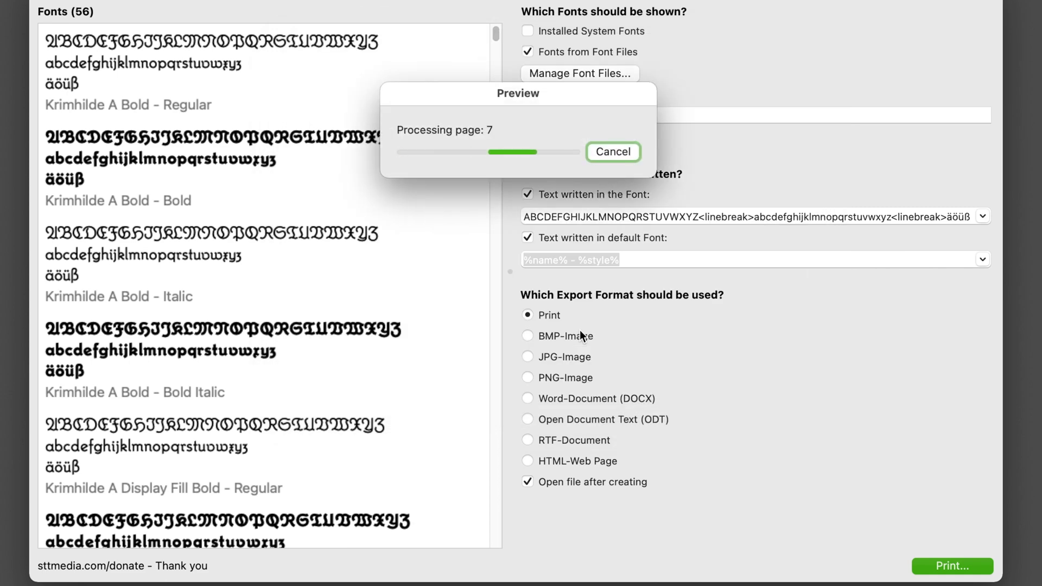
pyautogui.scroll(-20, 451, 287)
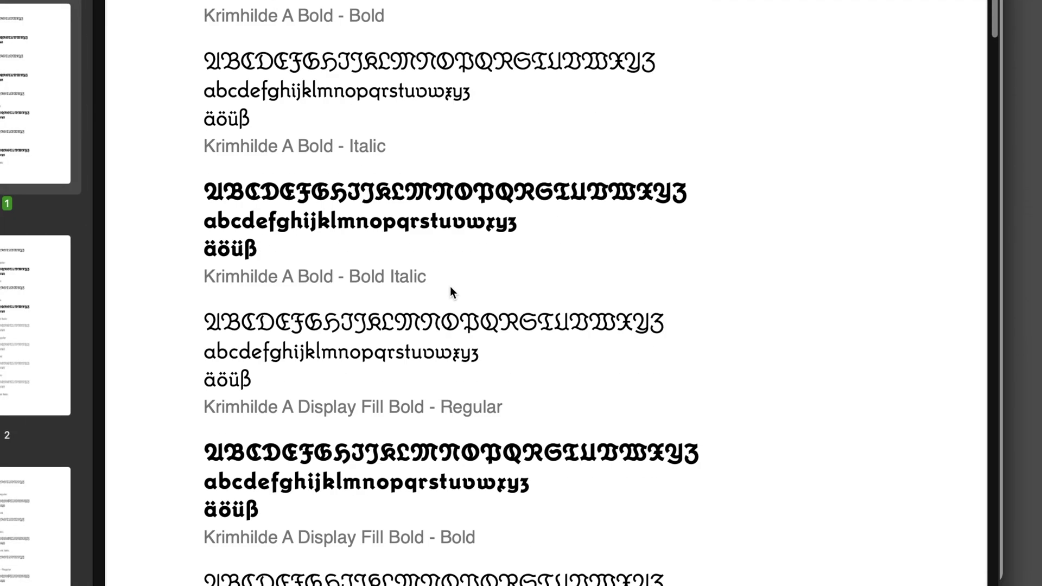
pyautogui.scroll(20, 450, 286)
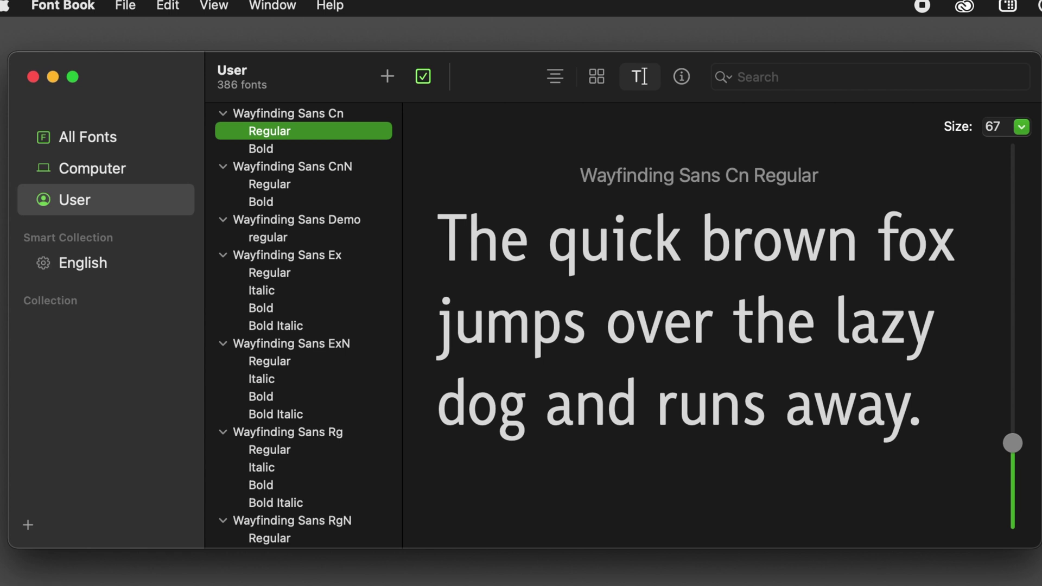
# Select the fonts from Cn Regular through Rg Bold Italic and print a report of them.
pyautogui.keyDown('shift'); pyautogui.click(280, 503); pyautogui.keyUp('shift')
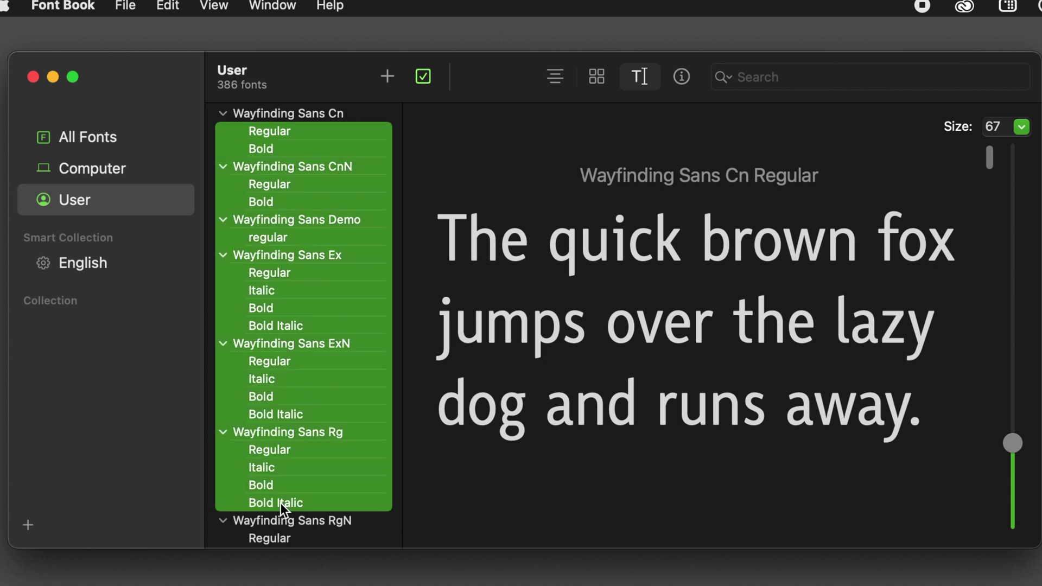
pyautogui.click(126, 7)
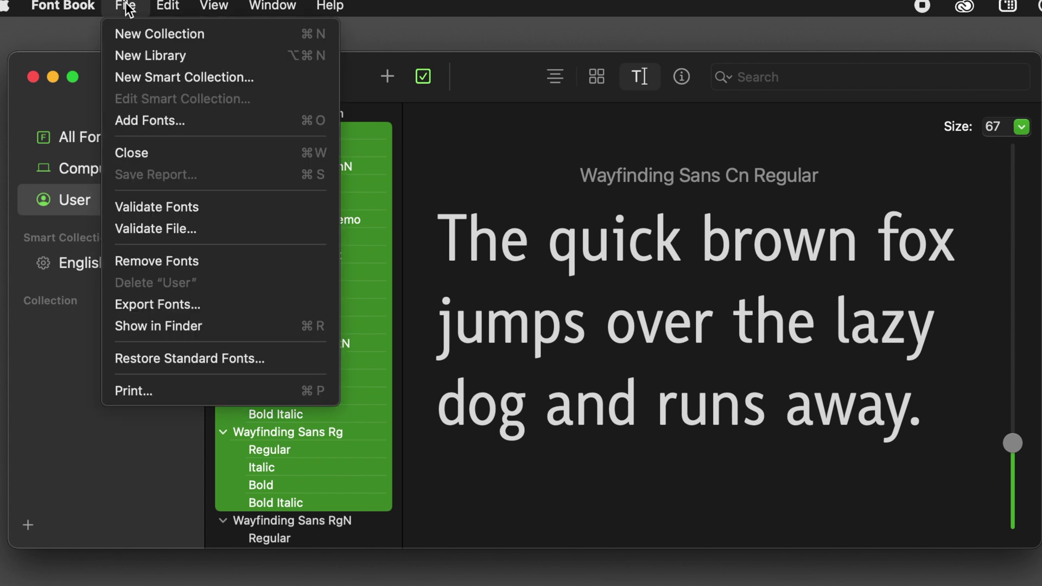
pyautogui.click(169, 397)
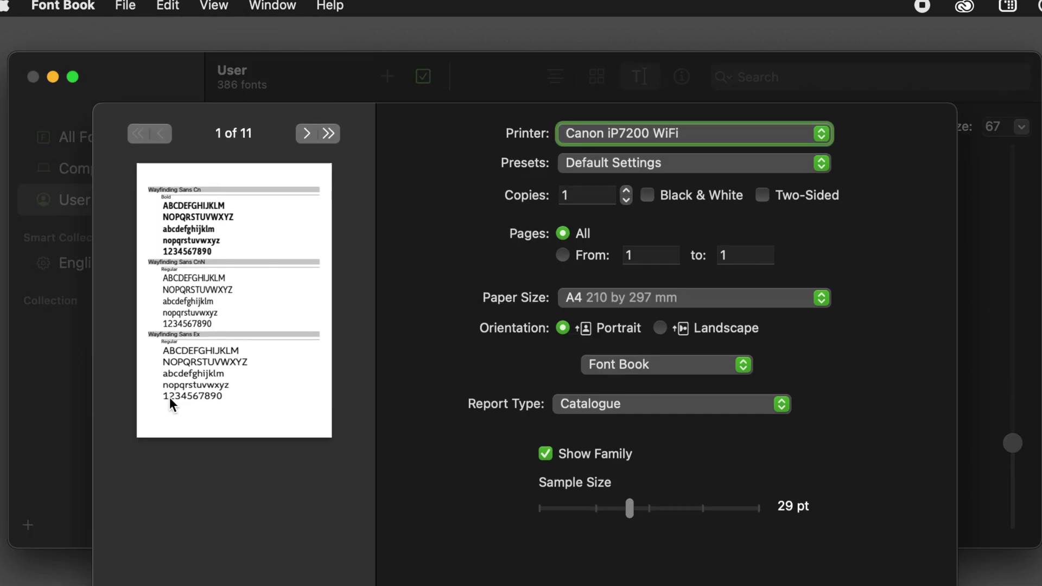
# Try the Waterfall and Repertoire reports, then settle on Catalogue with a 49 pt sample size.
pyautogui.click(607, 414)
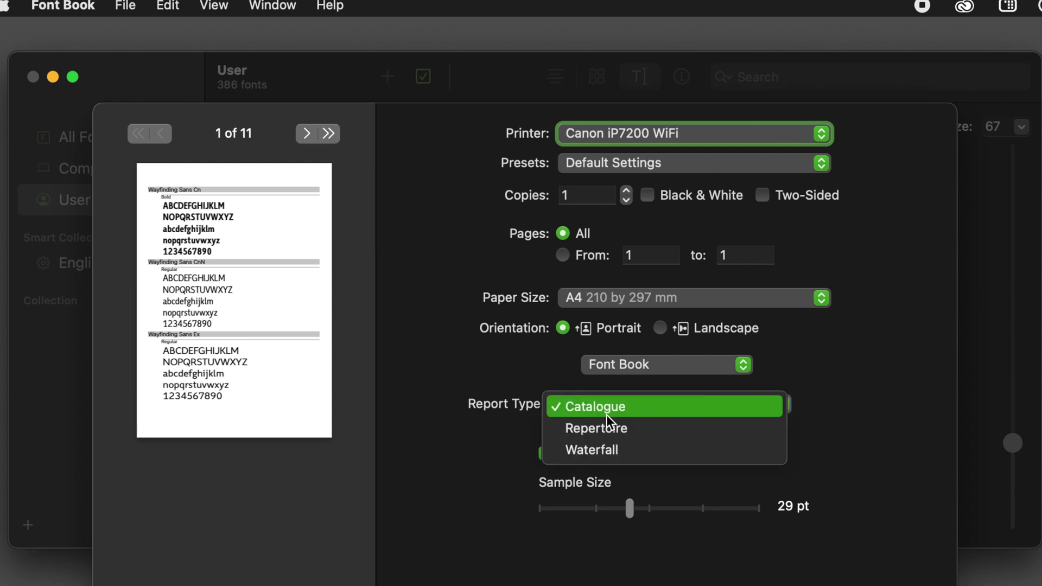
pyautogui.click(622, 443)
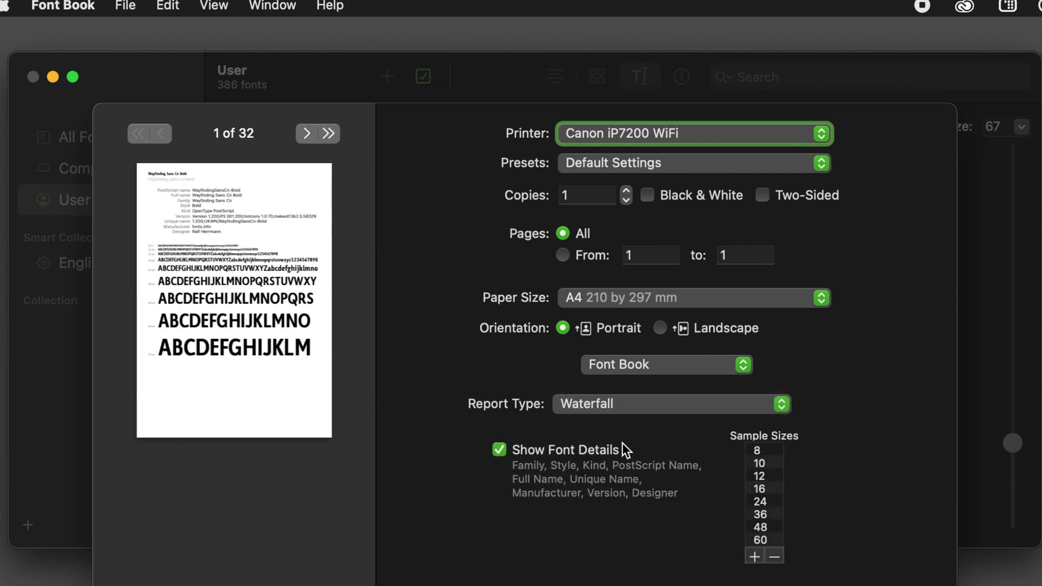
pyautogui.click(668, 408)
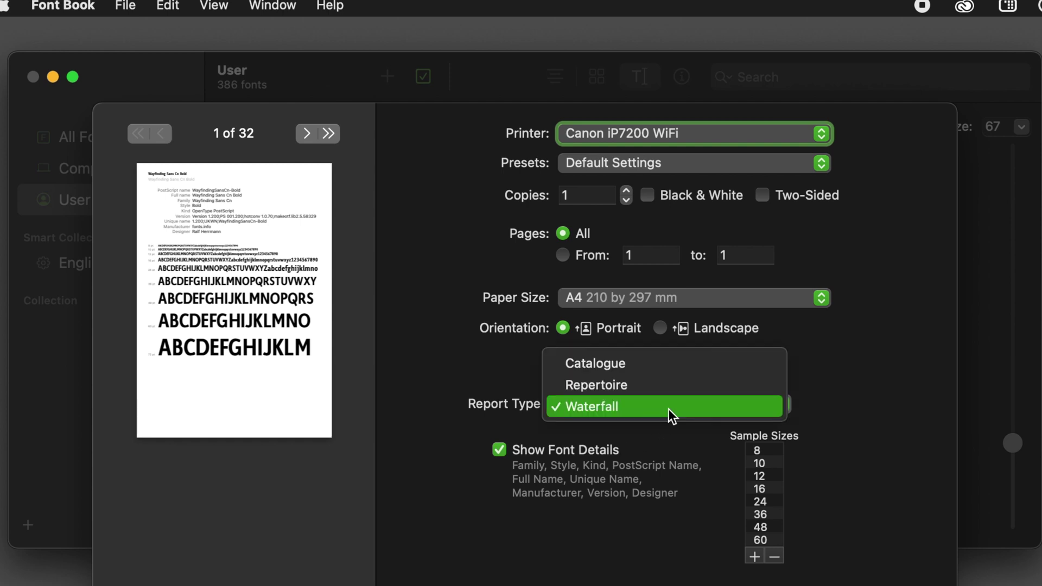
pyautogui.click(650, 384)
pyautogui.moveTo(654, 492)
pyautogui.mouseDown()
pyautogui.moveTo(700, 501)
pyautogui.moveTo(645, 496)
pyautogui.moveTo(674, 496)
pyautogui.mouseUp()
pyautogui.click(618, 405)
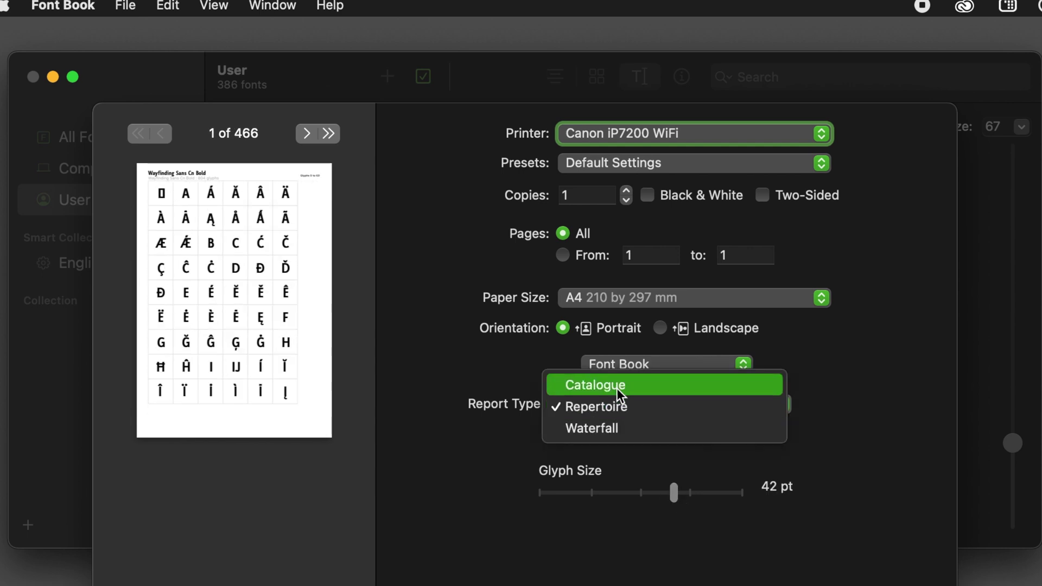
pyautogui.click(616, 387)
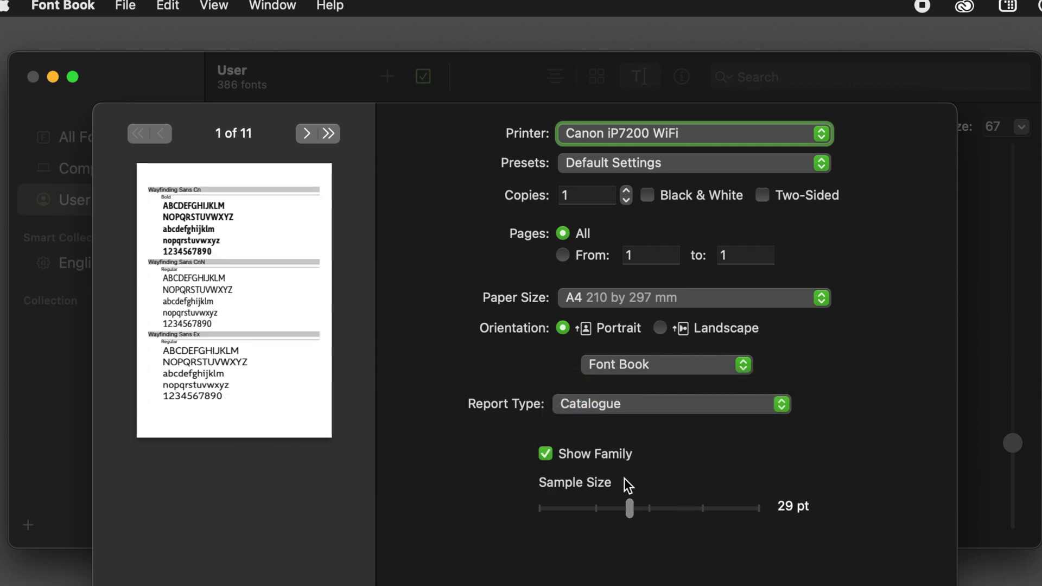
pyautogui.moveTo(629, 513)
pyautogui.mouseDown()
pyautogui.moveTo(722, 516)
pyautogui.moveTo(629, 513)
pyautogui.mouseUp()
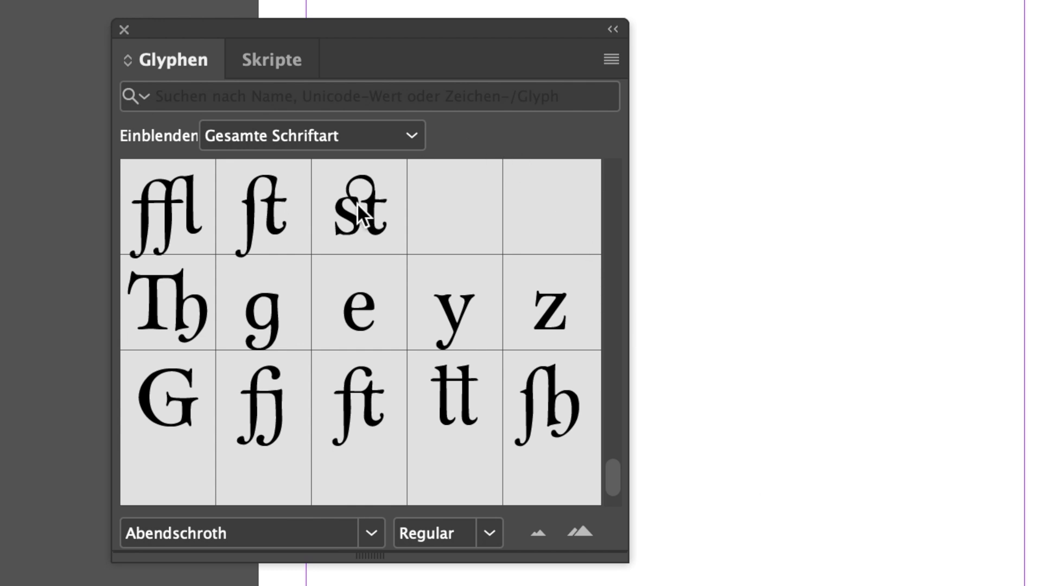
pyautogui.moveTo(343, 220)
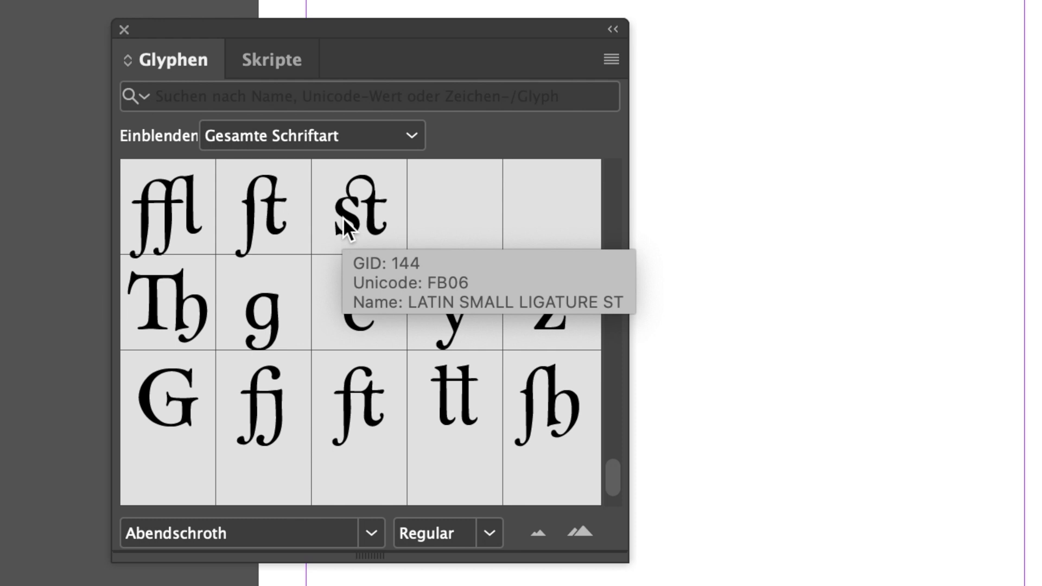
pyautogui.moveTo(339, 302)
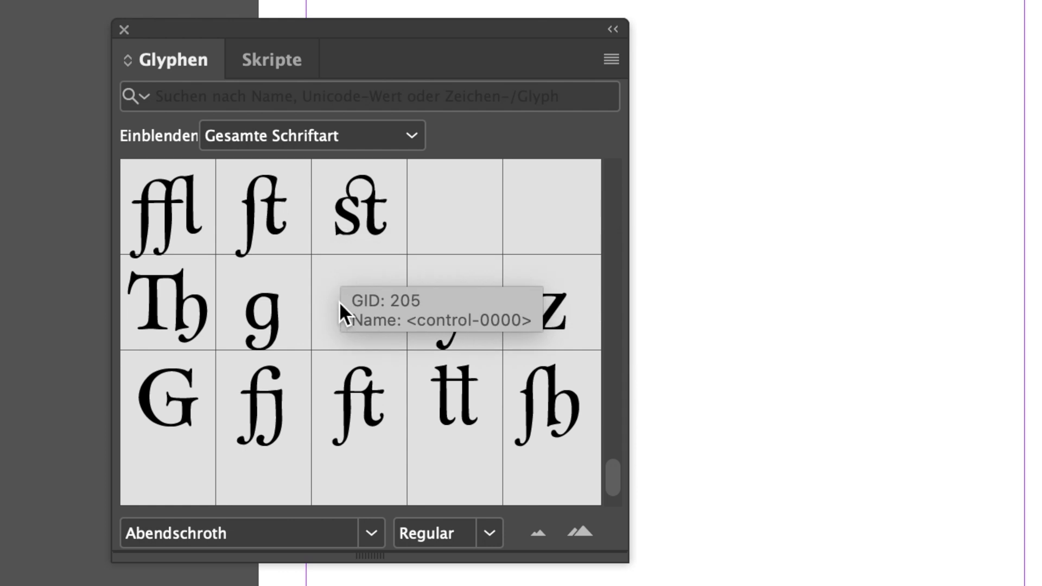
pyautogui.moveTo(249, 309)
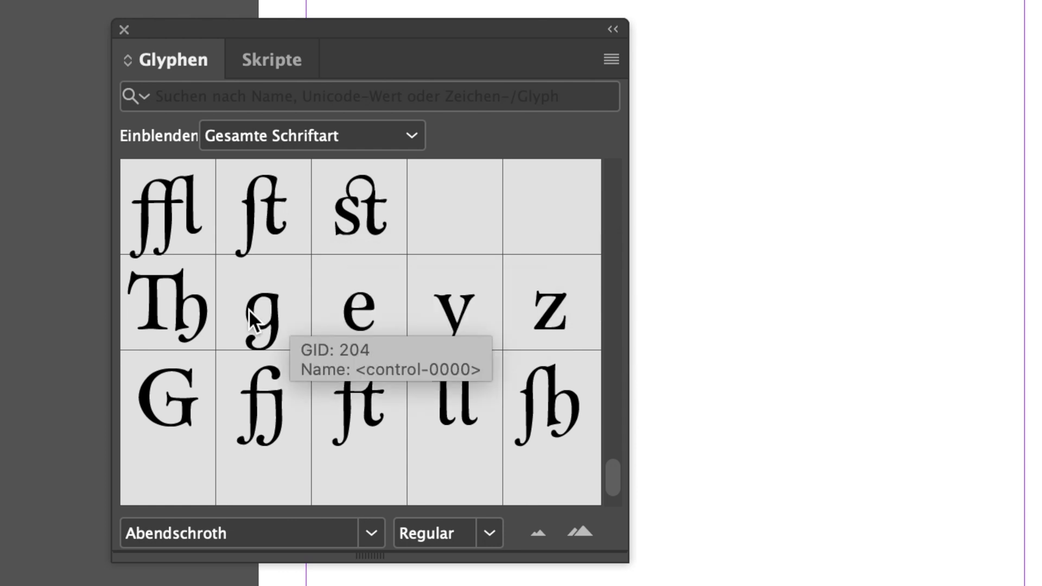
pyautogui.moveTo(190, 309)
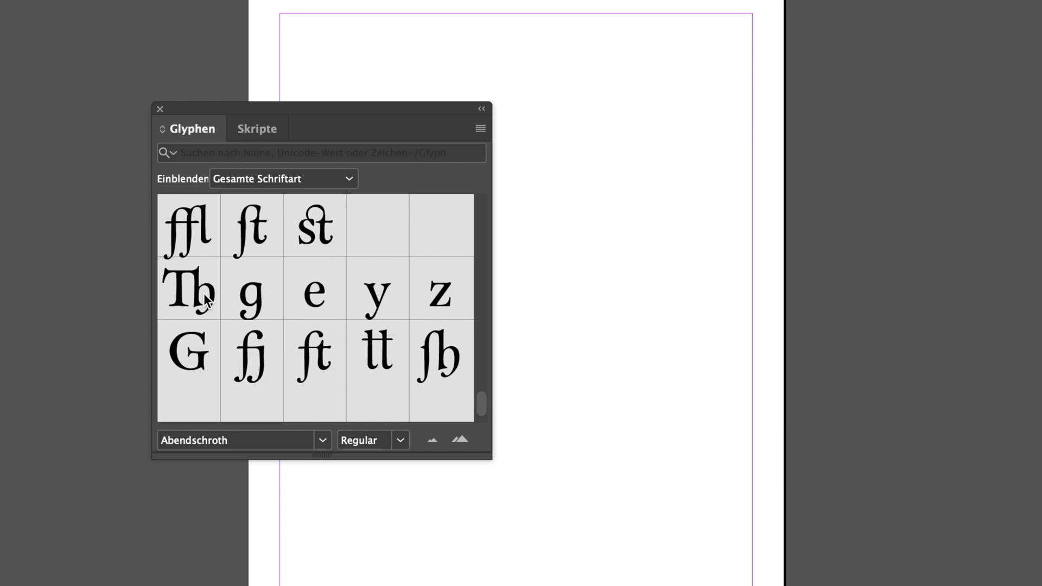
# Start the FontTableMW for CC.jsx setup with Abendschroth – Regular, then cancel without running it.
pyautogui.click(266, 128)
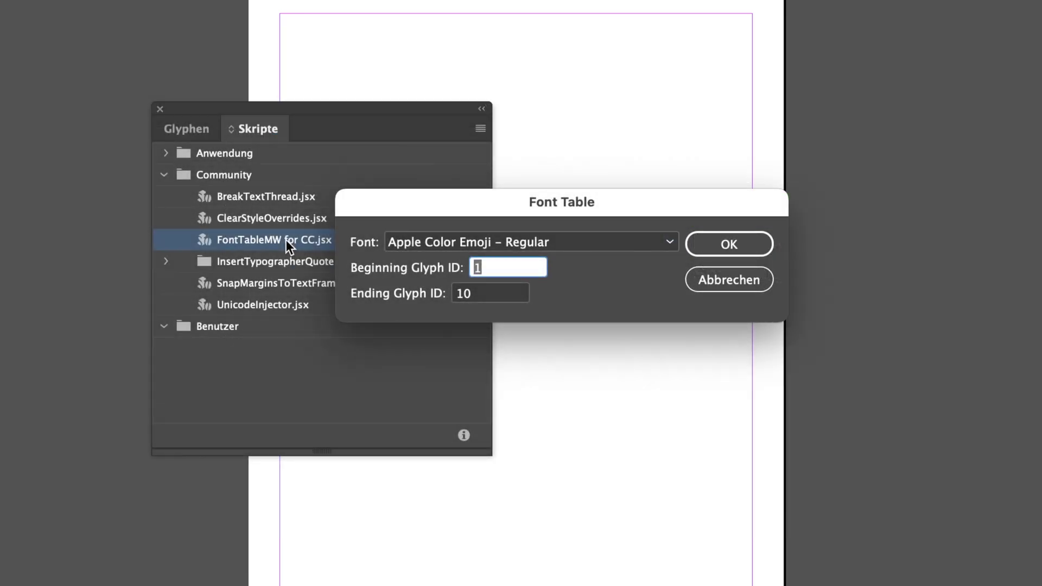
pyautogui.click(674, 241)
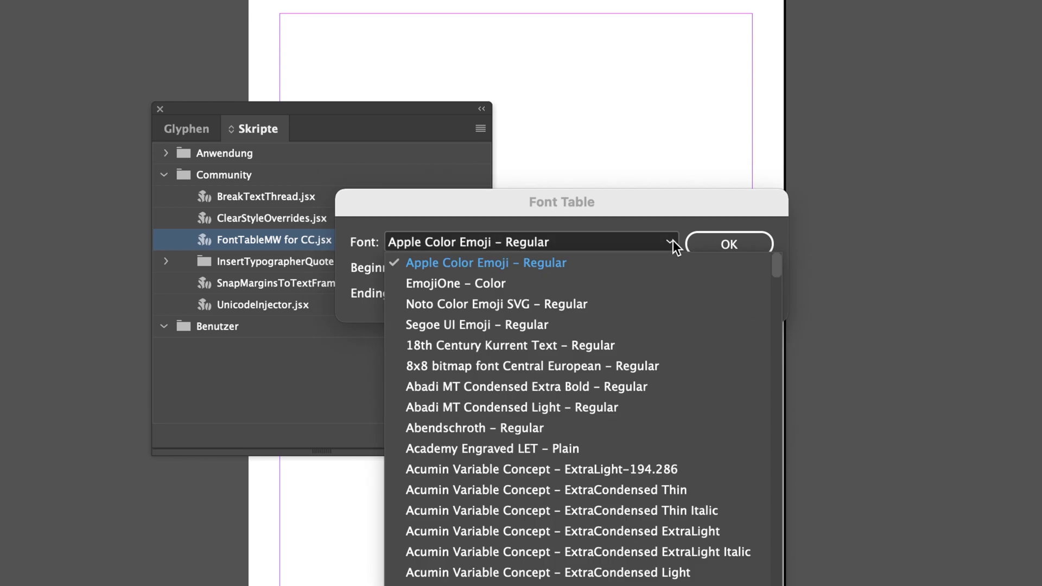
pyautogui.click(480, 429)
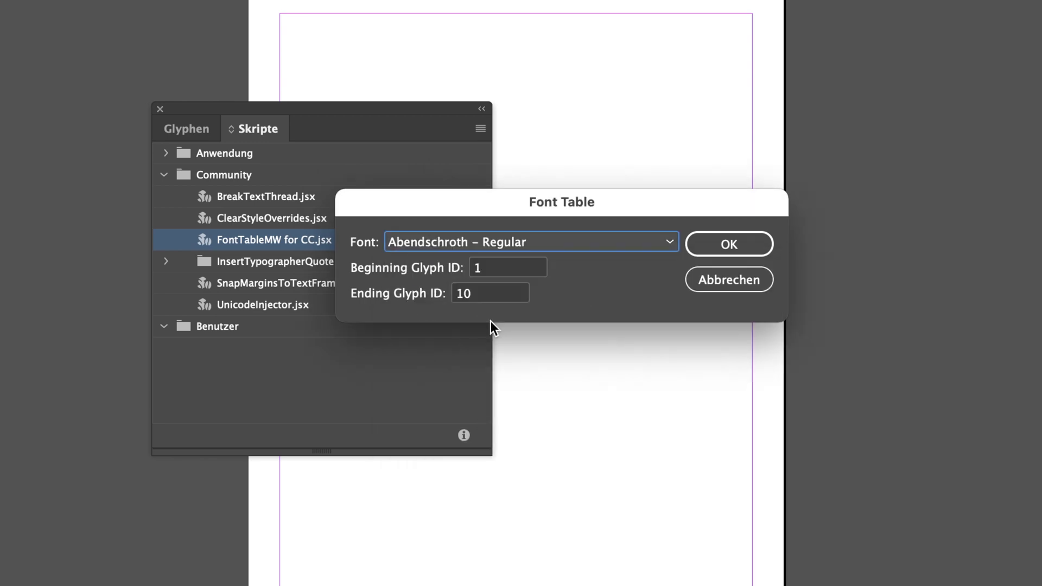
pyautogui.click(481, 294)
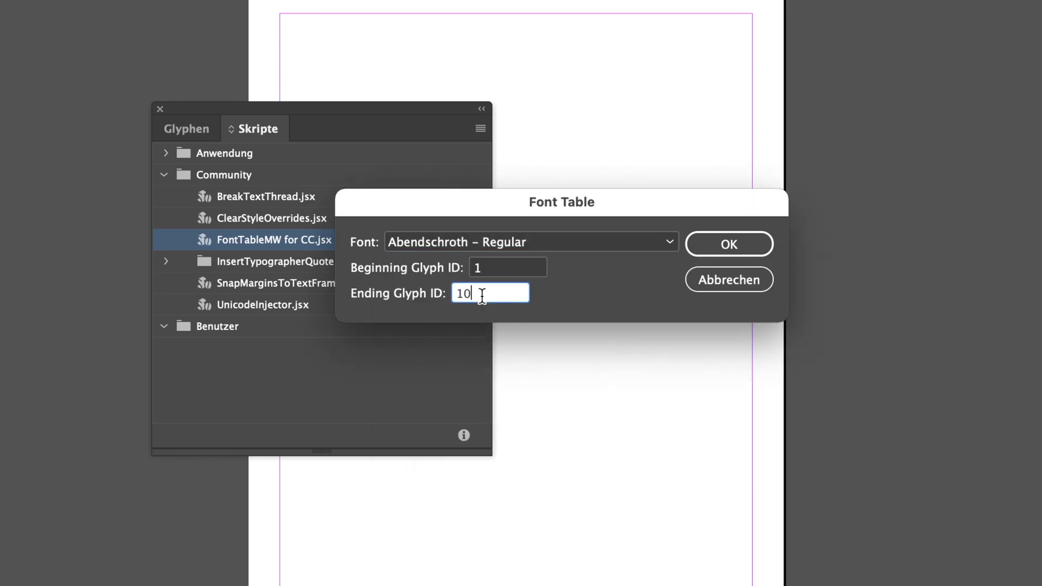
pyautogui.click(718, 281)
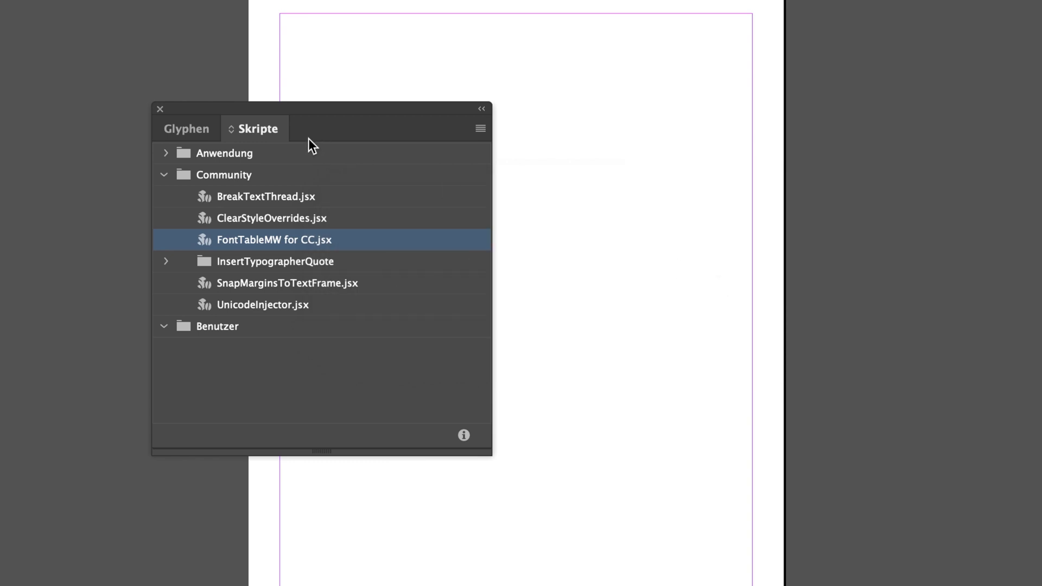
# Sort the Abendschroth glyphs by CID/GID and check that the last glyph is GID 363.
pyautogui.click(191, 128)
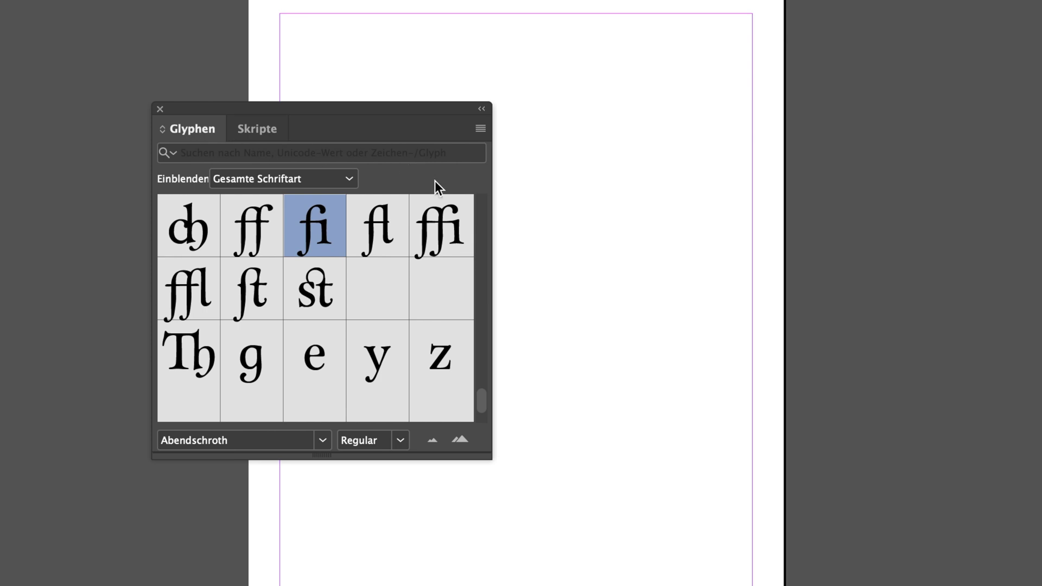
pyautogui.click(481, 128)
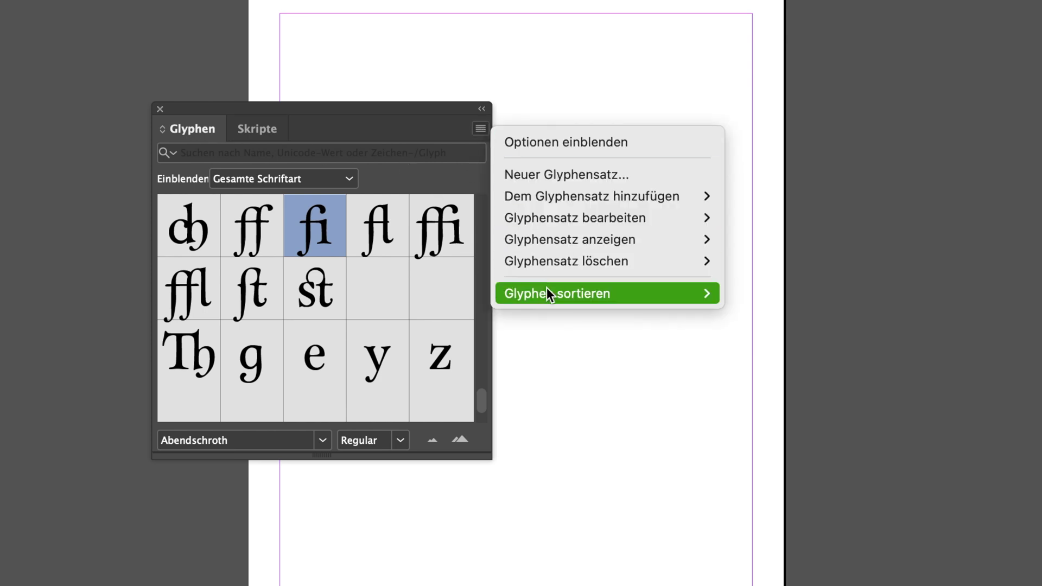
pyautogui.moveTo(547, 293)
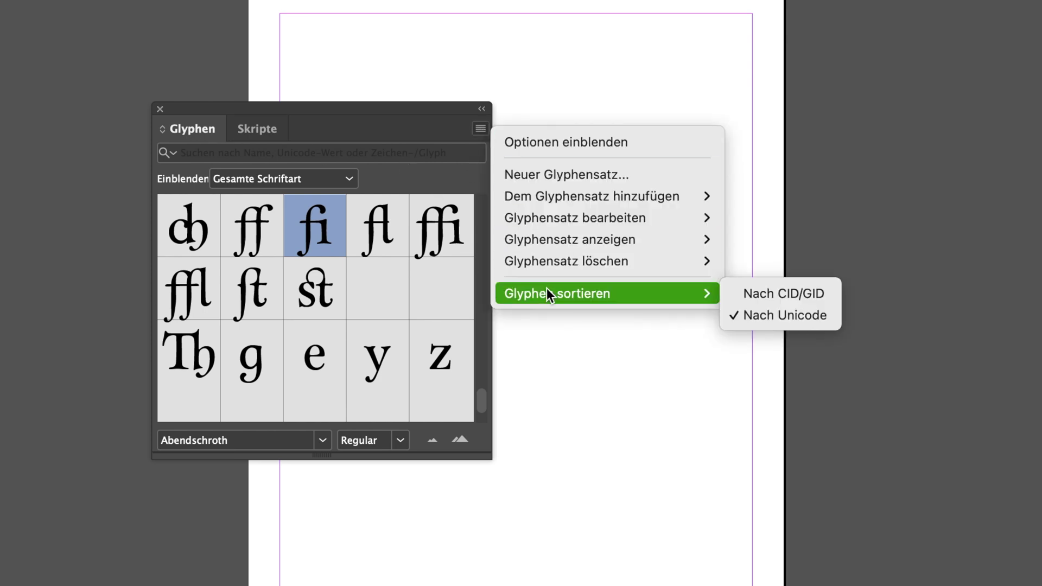
pyautogui.click(757, 294)
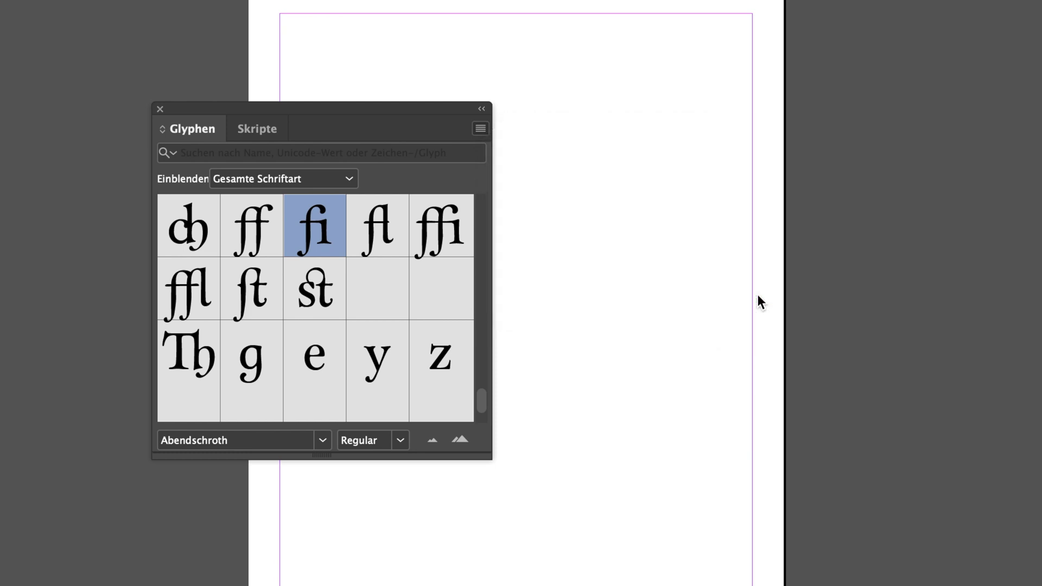
pyautogui.scroll(-2, 363, 314)
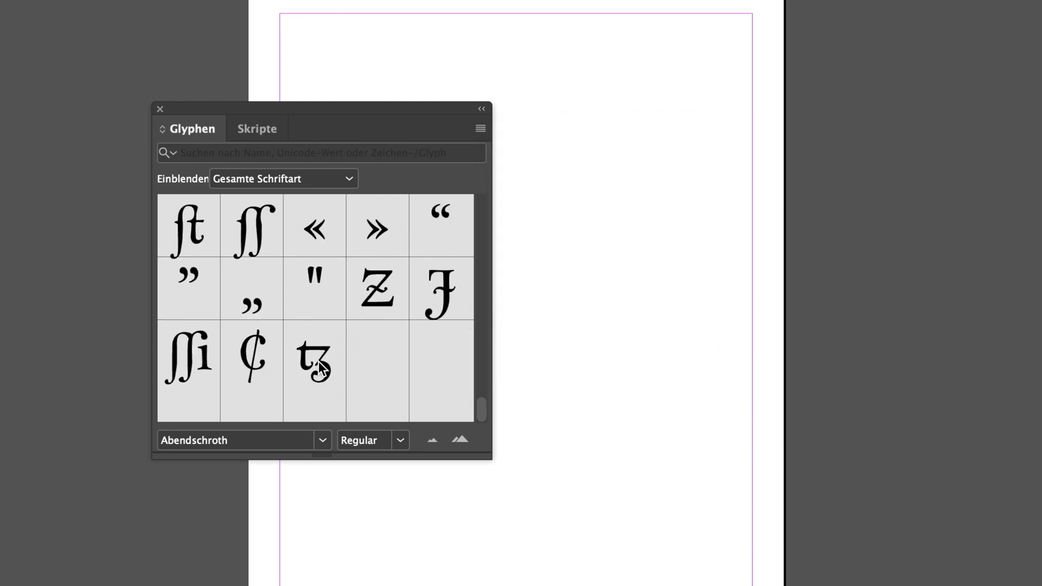
pyautogui.click(260, 357)
pyautogui.click(350, 389)
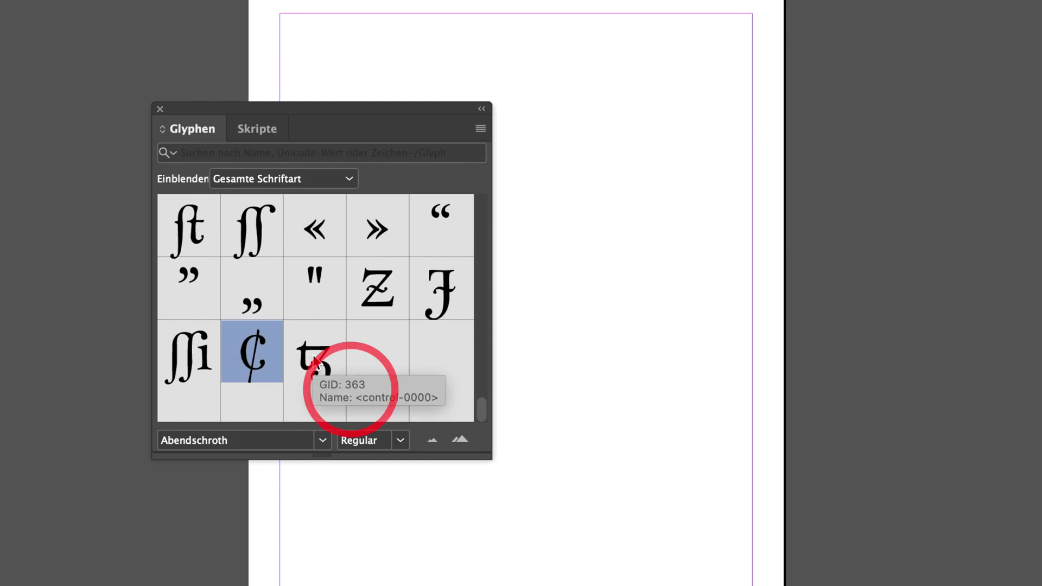
# Run FontTableMW for CC.jsx on Abendschroth – Regular with ending glyph ID 363.
pyautogui.click(256, 128)
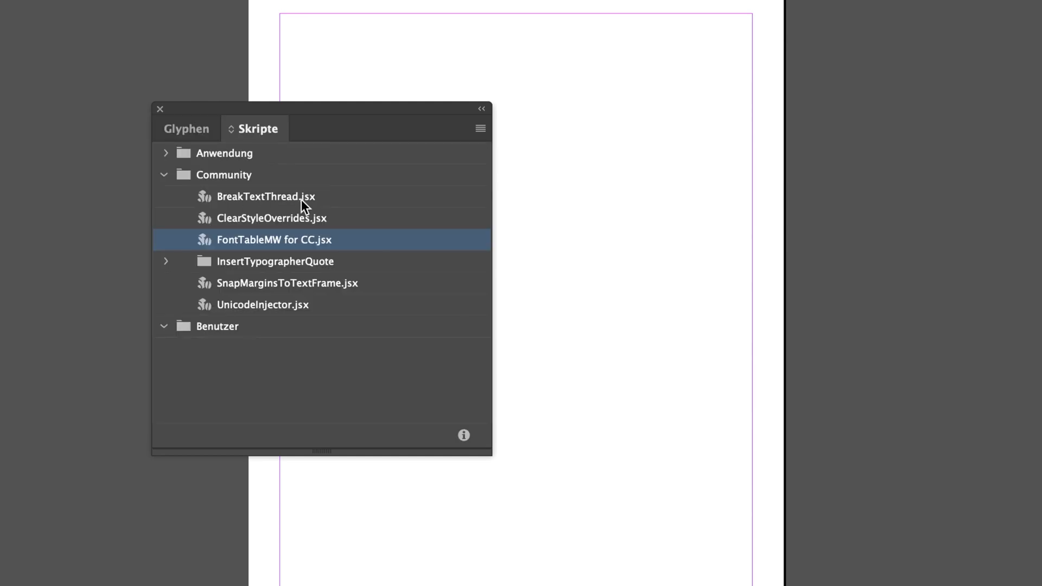
pyautogui.doubleClick(405, 247)
pyautogui.click(545, 242)
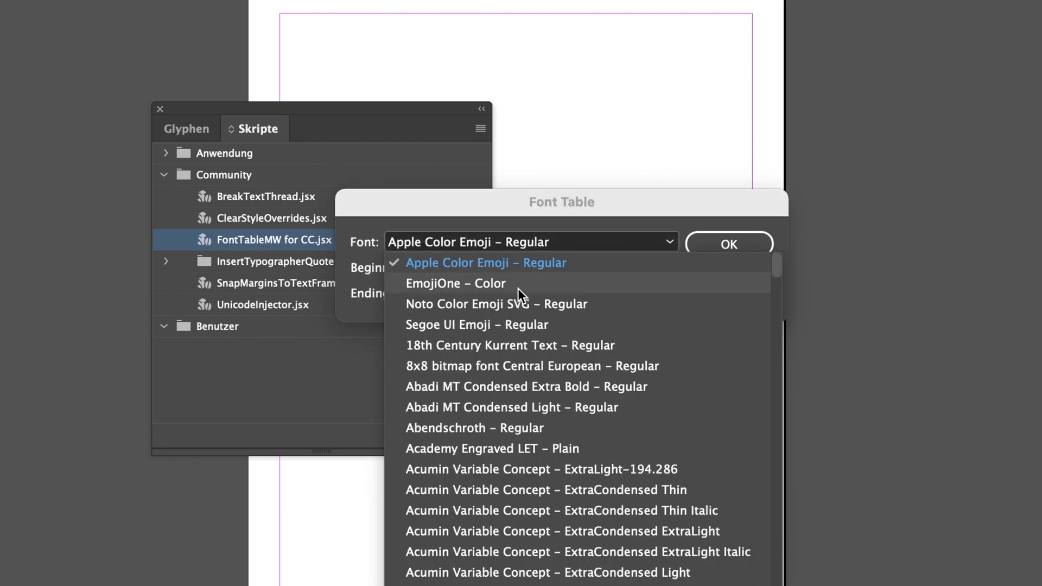
pyautogui.click(491, 432)
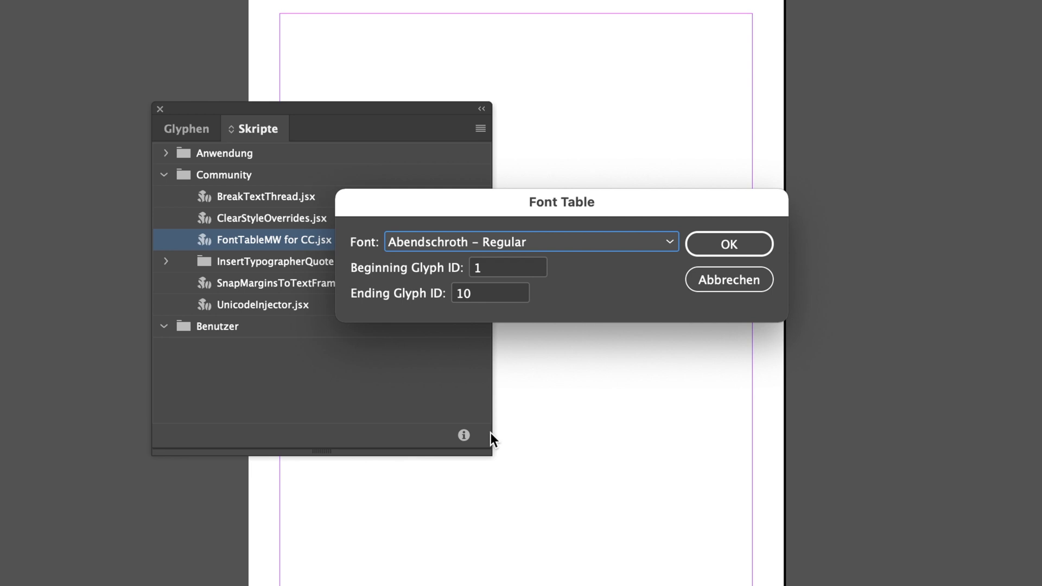
pyautogui.click(485, 295)
pyautogui.write('363')
pyautogui.click(728, 245)
# Set all the glyph table text to 36 pt, then reduce it so more glyphs fit per line.
pyautogui.click(575, 126)
pyautogui.doubleClick(557, 108)
pyautogui.press('super+a')
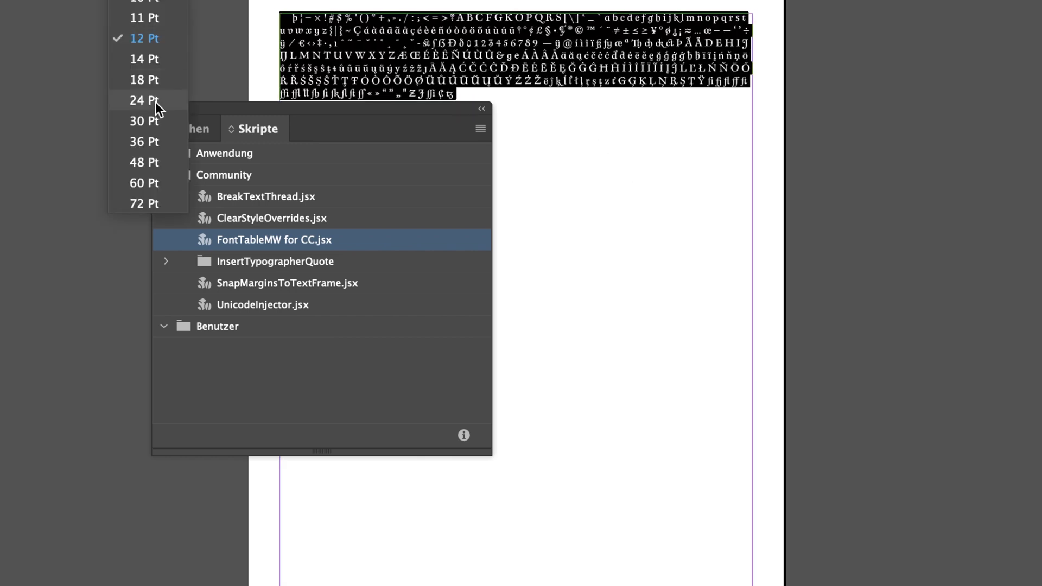
pyautogui.click(153, 140)
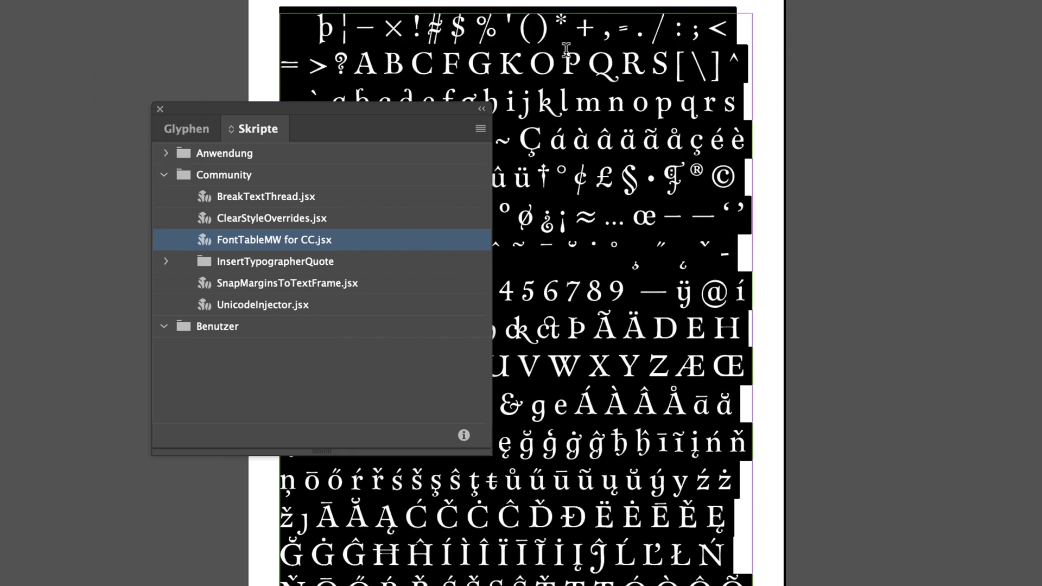
pyautogui.press('super+shift+comma')
pyautogui.press('super+shift+comma')
pyautogui.press('super+shift+comma')
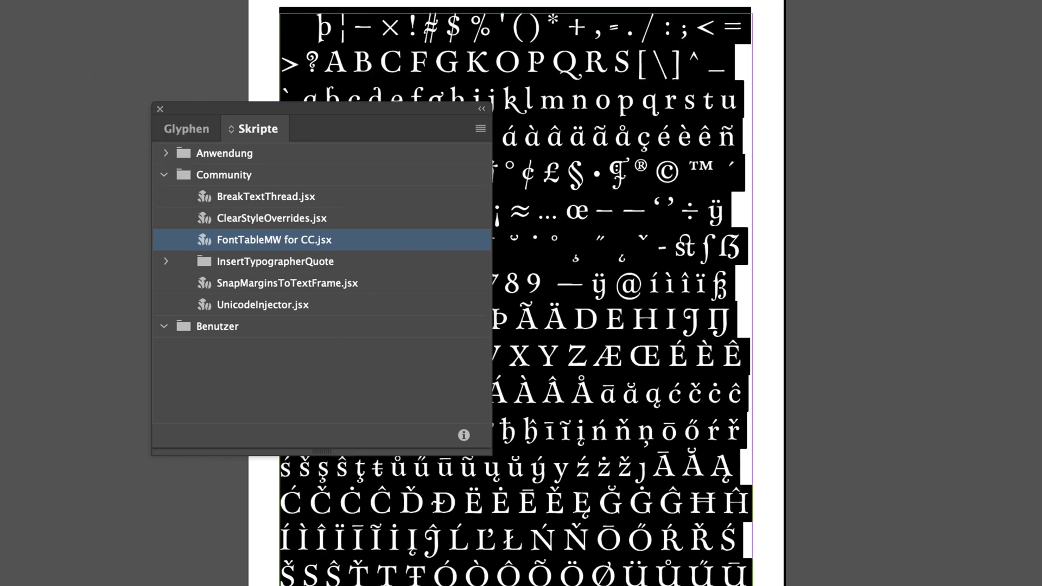